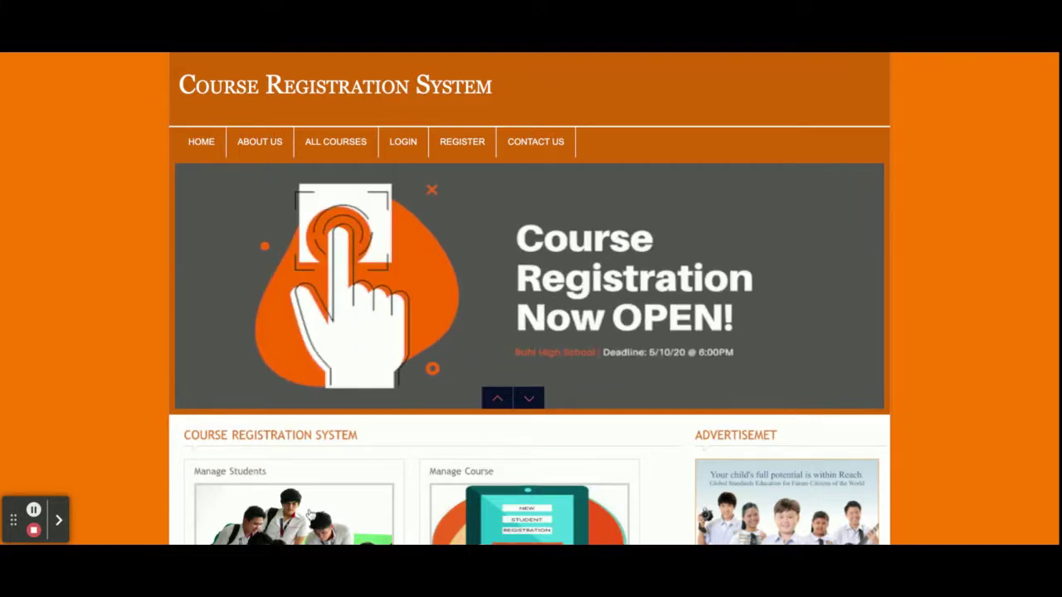
# Step: Read the About page, then list all courses: Java, PHP, Python and C++
pyautogui.scroll(-5, 355, 418)
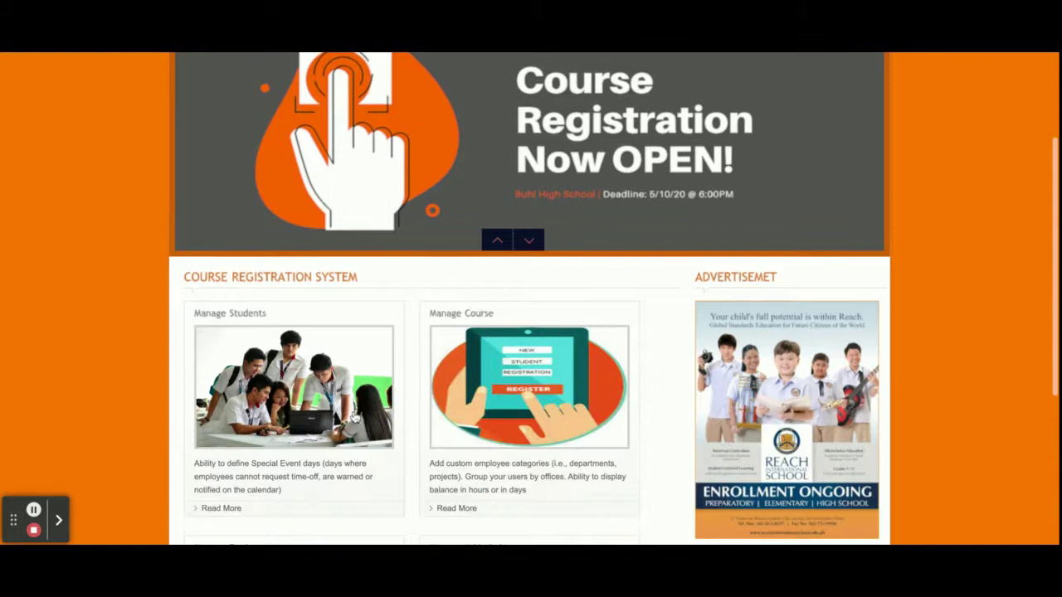
pyautogui.scroll(4, 355, 417)
pyautogui.scroll(-3, 531, 332)
pyautogui.scroll(4, 531, 331)
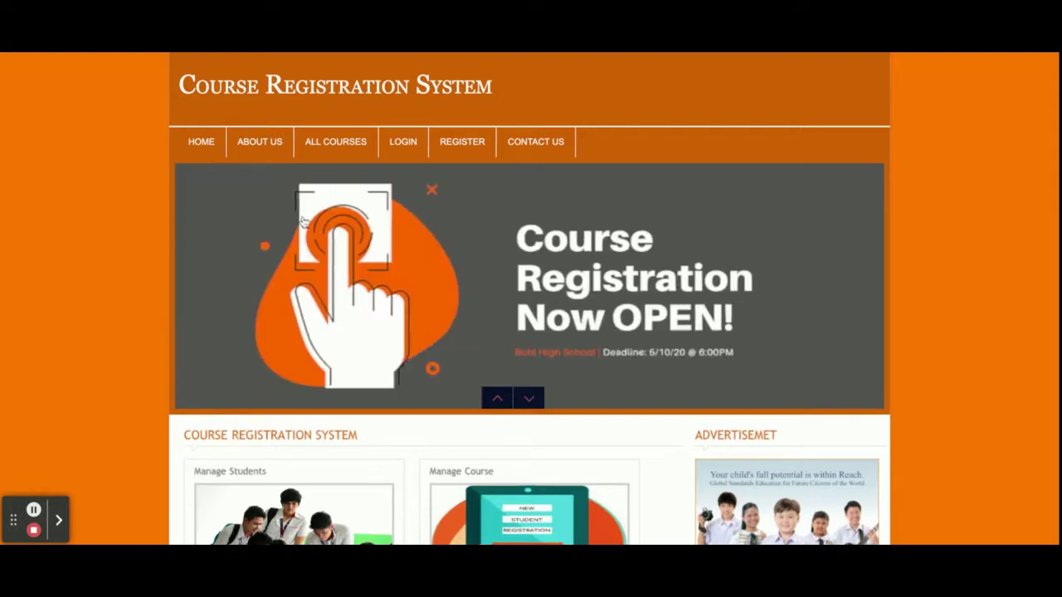
pyautogui.click(267, 141)
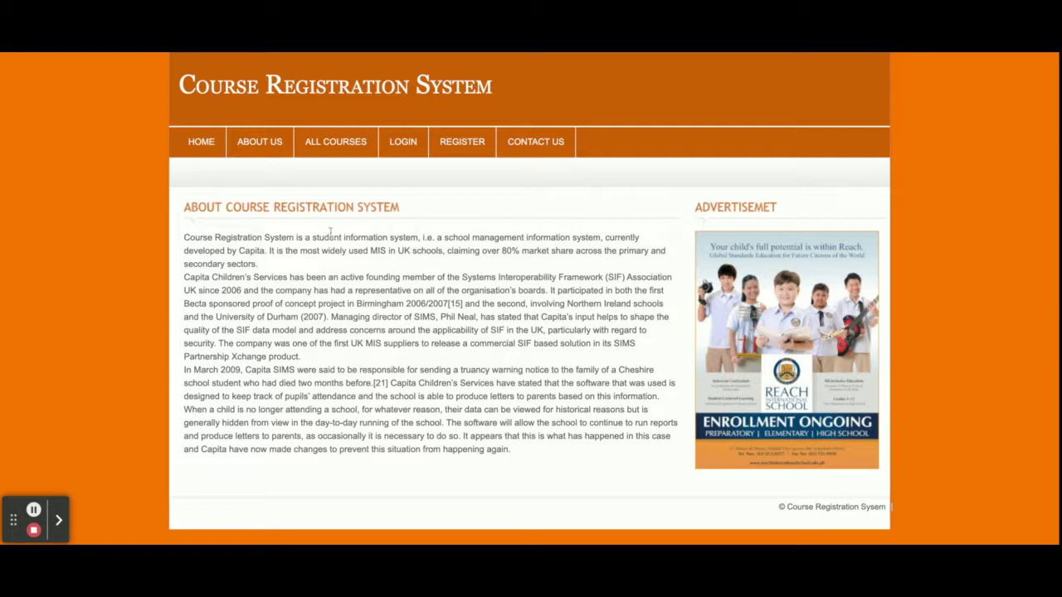
pyautogui.click(336, 143)
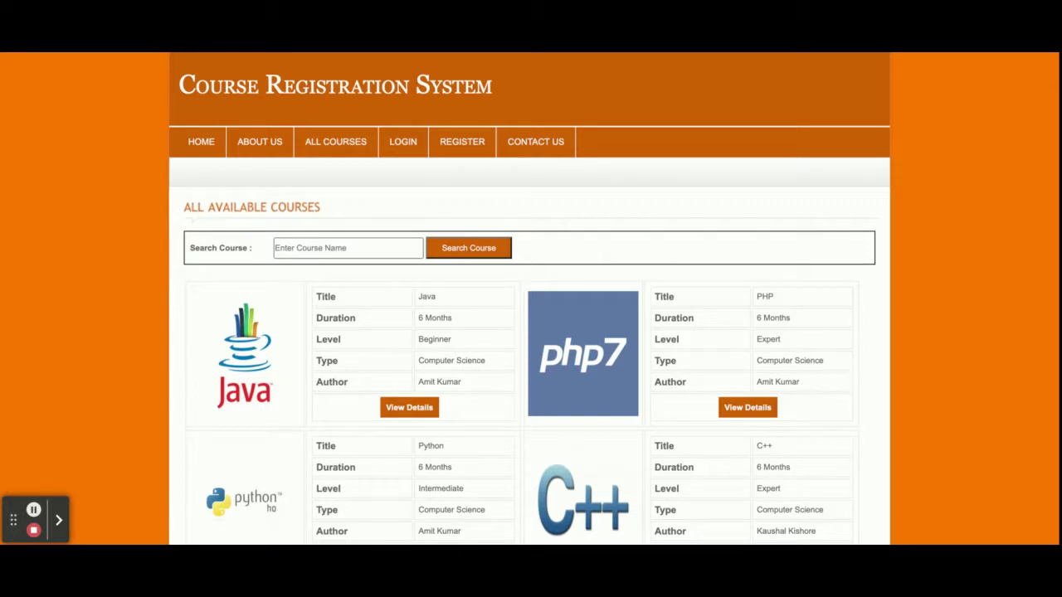
# Step: Search the courses for 'java', then go to the account login page
pyautogui.click(319, 243)
pyautogui.write('java')
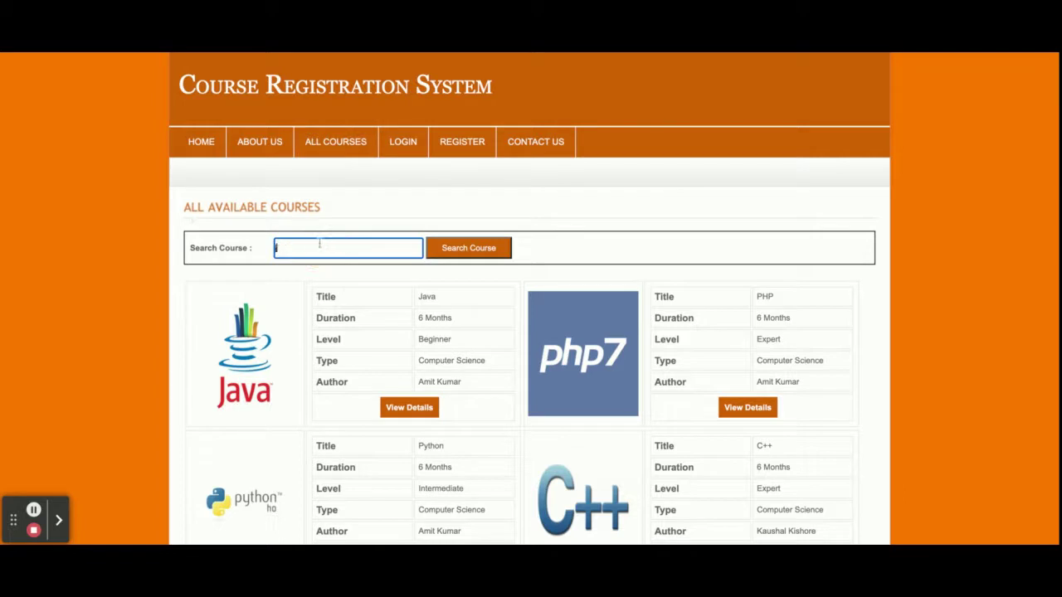
pyautogui.press('Return')
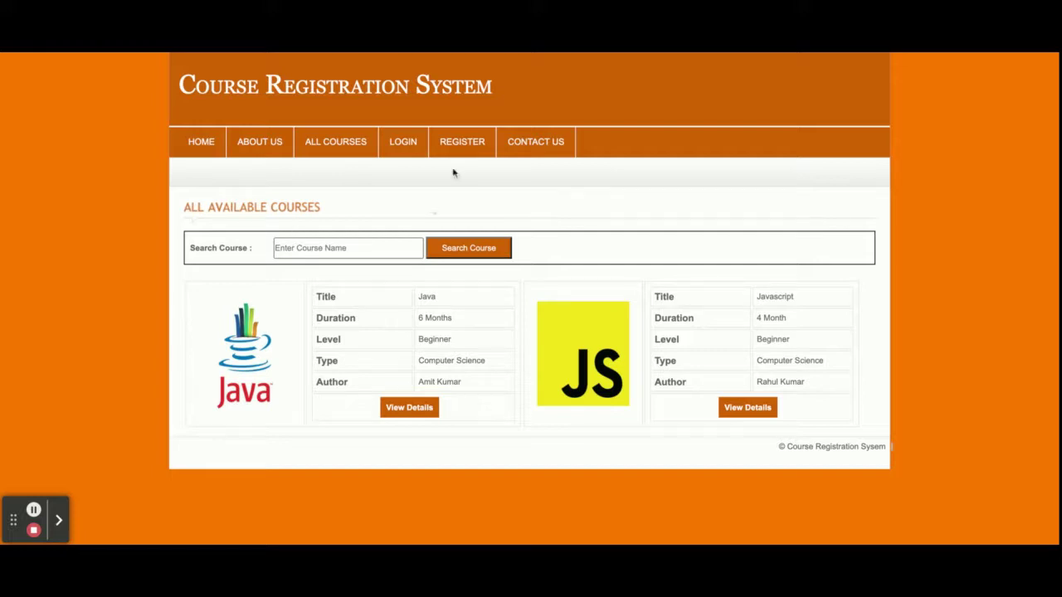
pyautogui.click(404, 143)
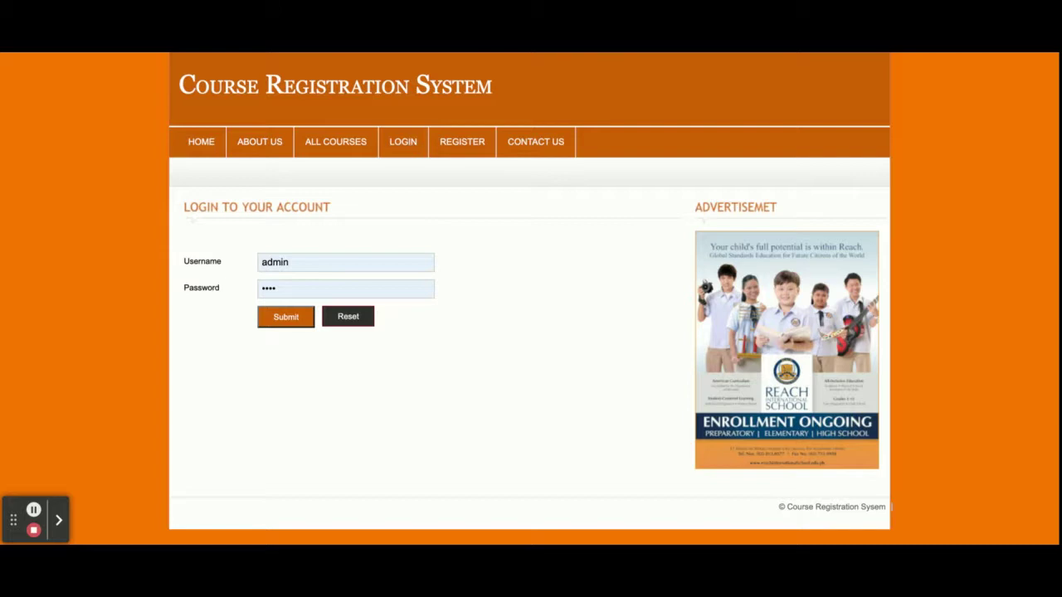
pyautogui.click(470, 135)
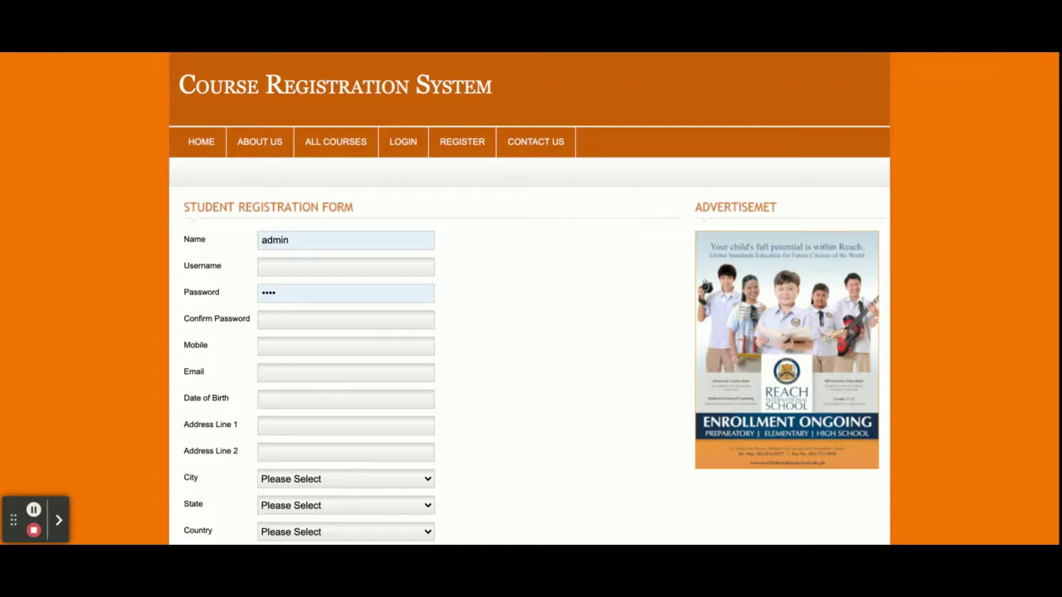
pyautogui.click(572, 140)
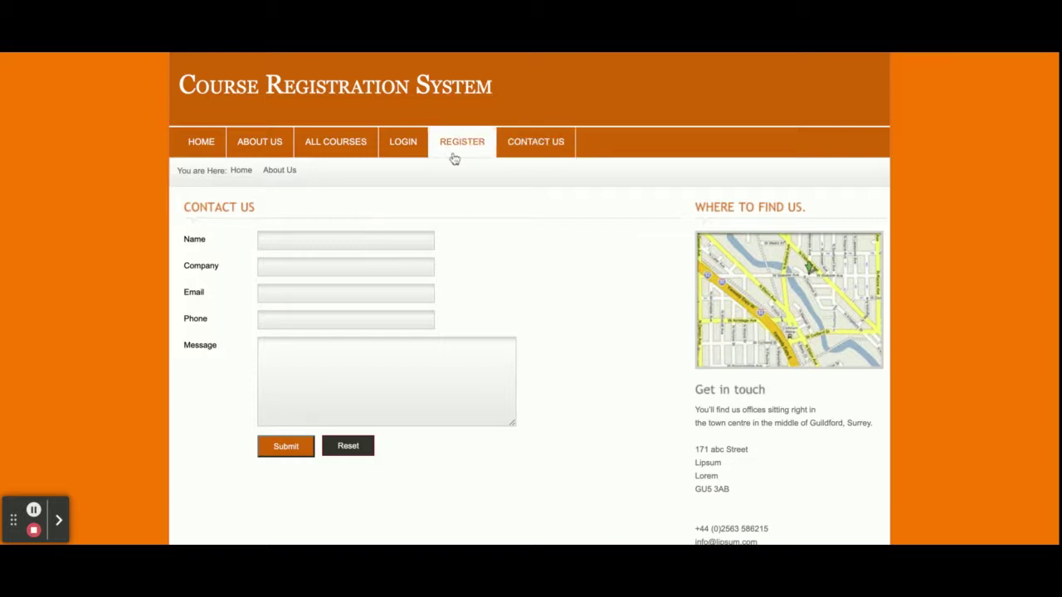
pyautogui.click(406, 142)
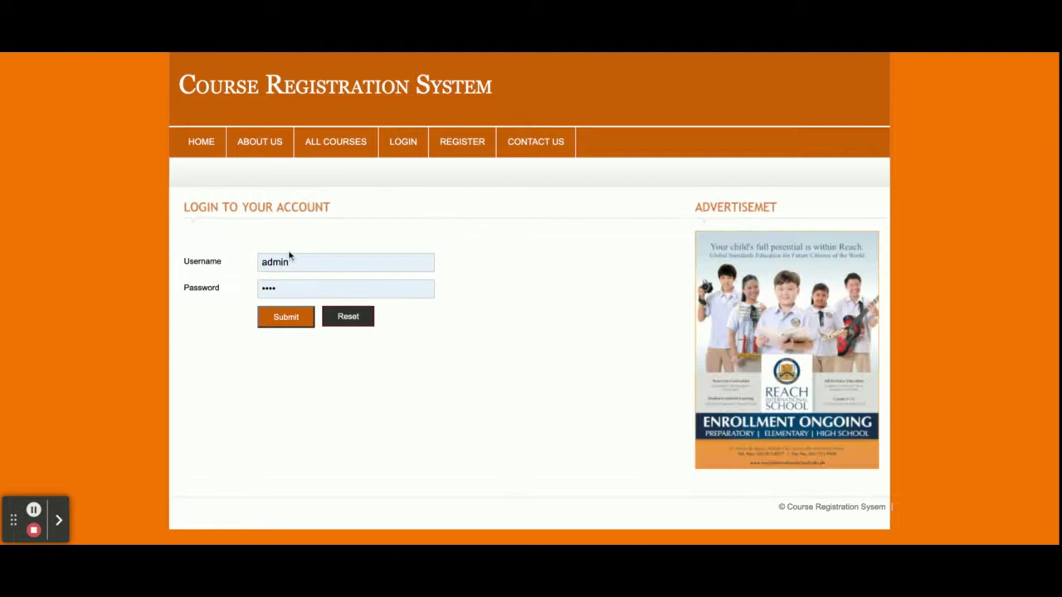
# Step: Submit the autofilled administrator credentials on the login form
pyautogui.click(287, 319)
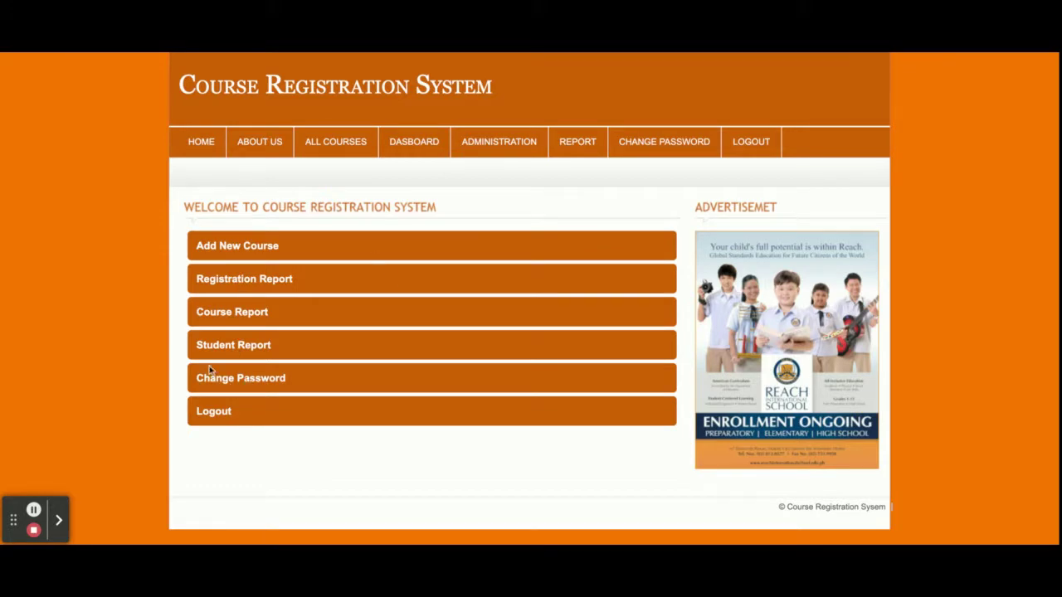
pyautogui.moveTo(490, 147)
# Step: Visit Home, About, All Courses, Dashboard and Add New Course, ending on the empty Registration Report
pyautogui.click(196, 152)
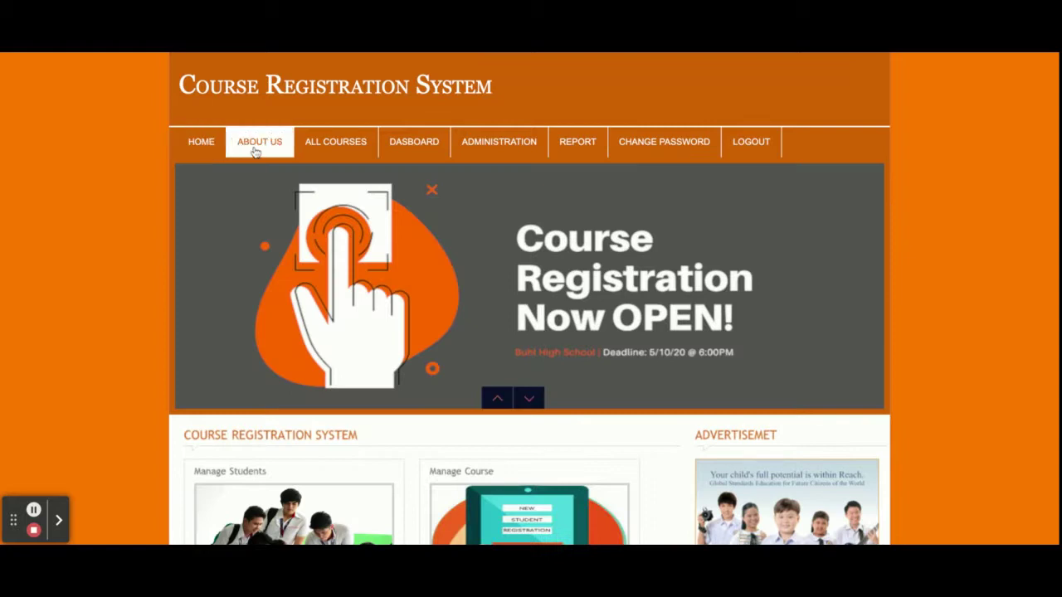
pyautogui.click(256, 152)
pyautogui.click(316, 160)
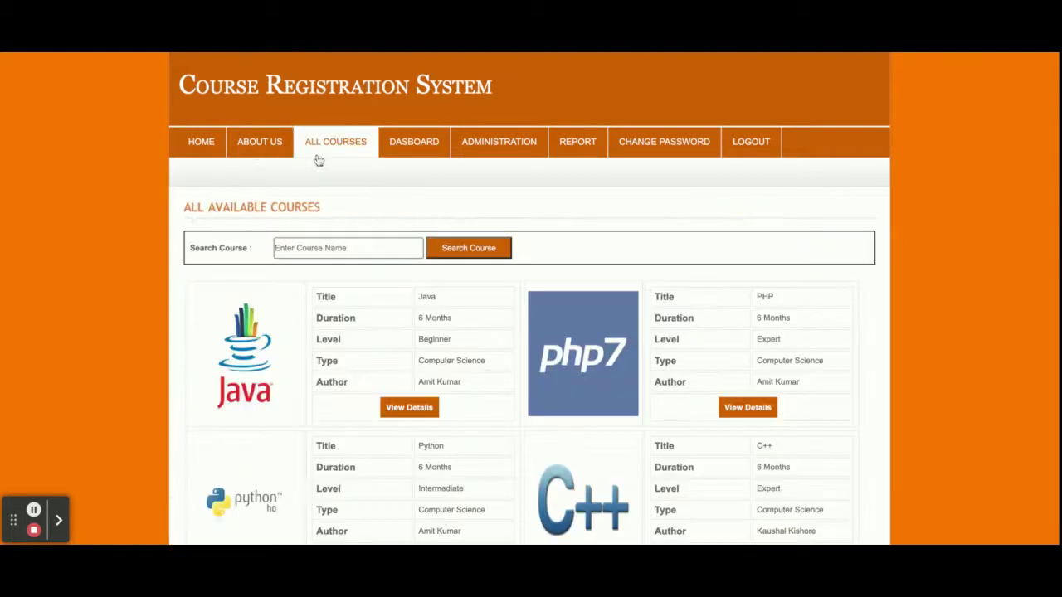
pyautogui.click(413, 138)
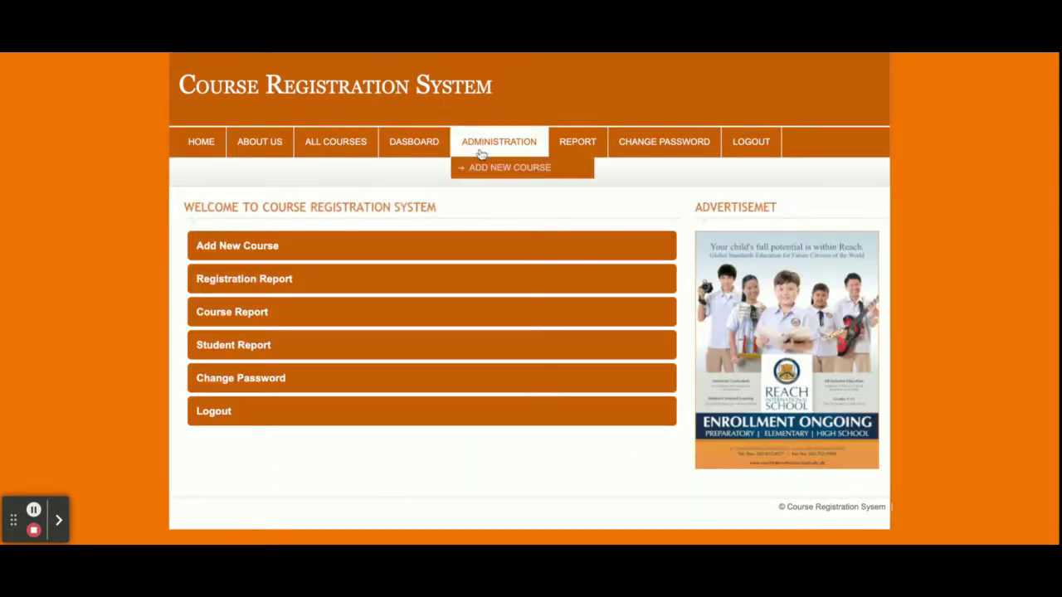
pyautogui.click(487, 167)
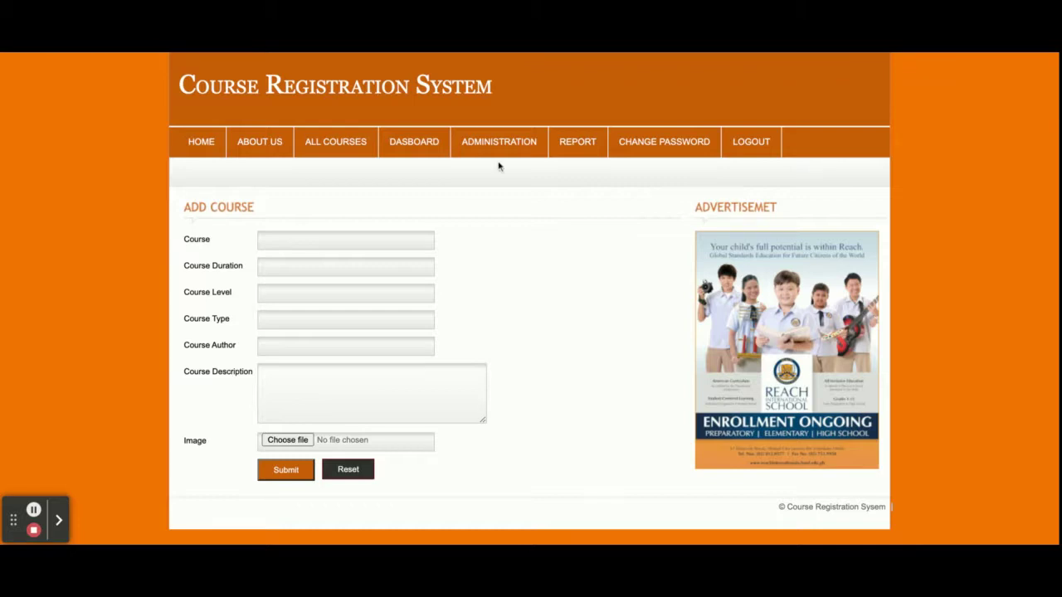
pyautogui.moveTo(580, 146)
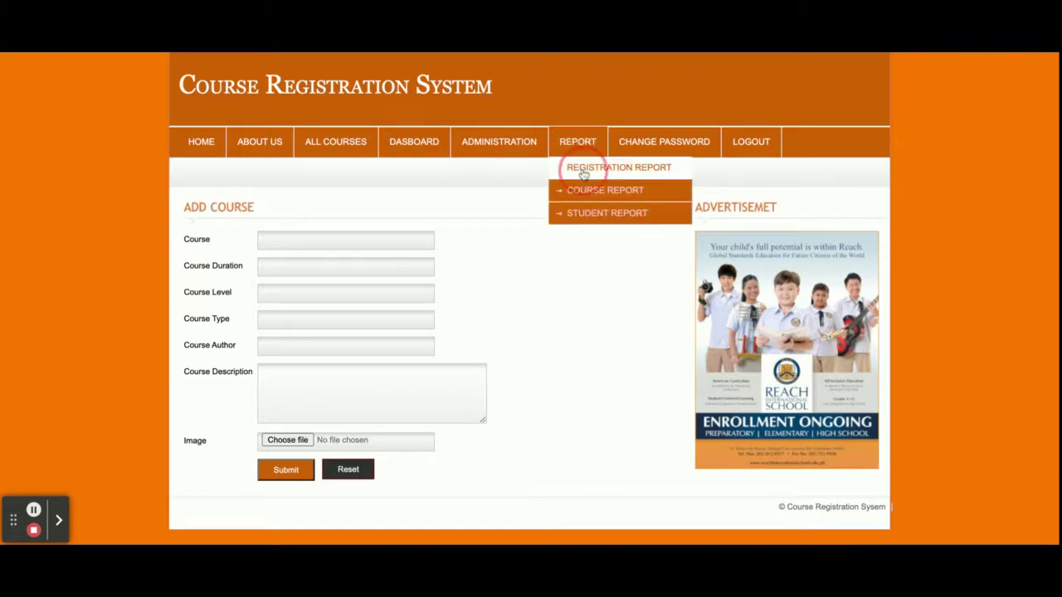
pyautogui.click(582, 170)
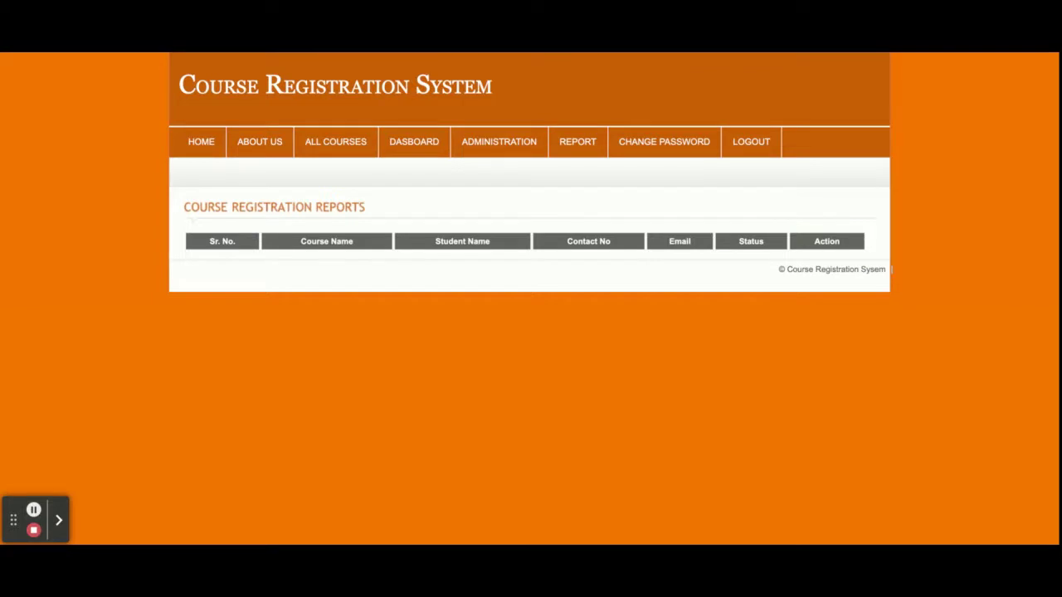
# Step: Open the Course Report table, briefly revisiting the Registration Report
pyautogui.moveTo(570, 149)
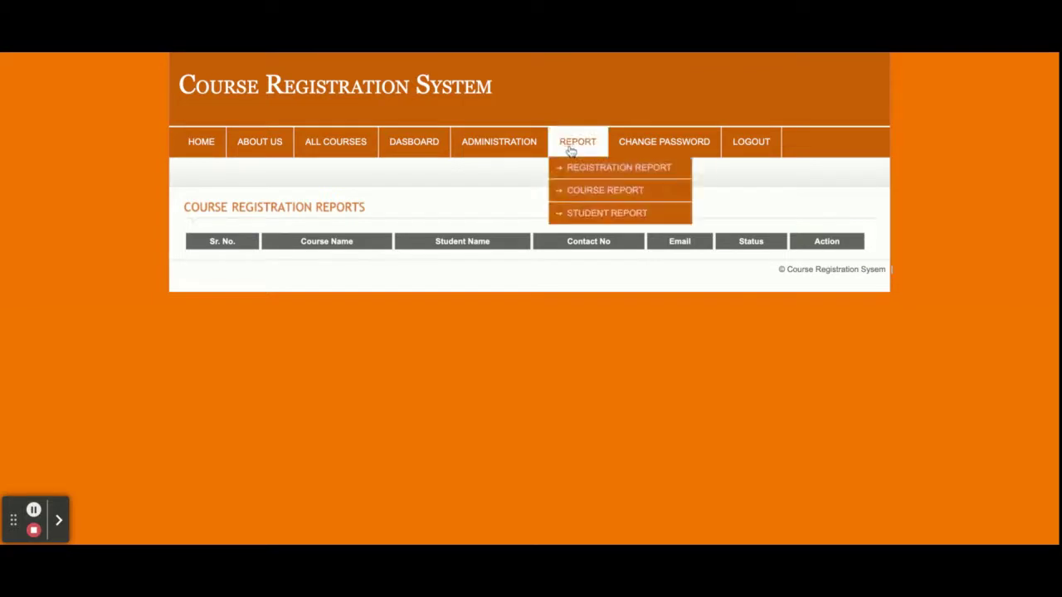
pyautogui.click(584, 192)
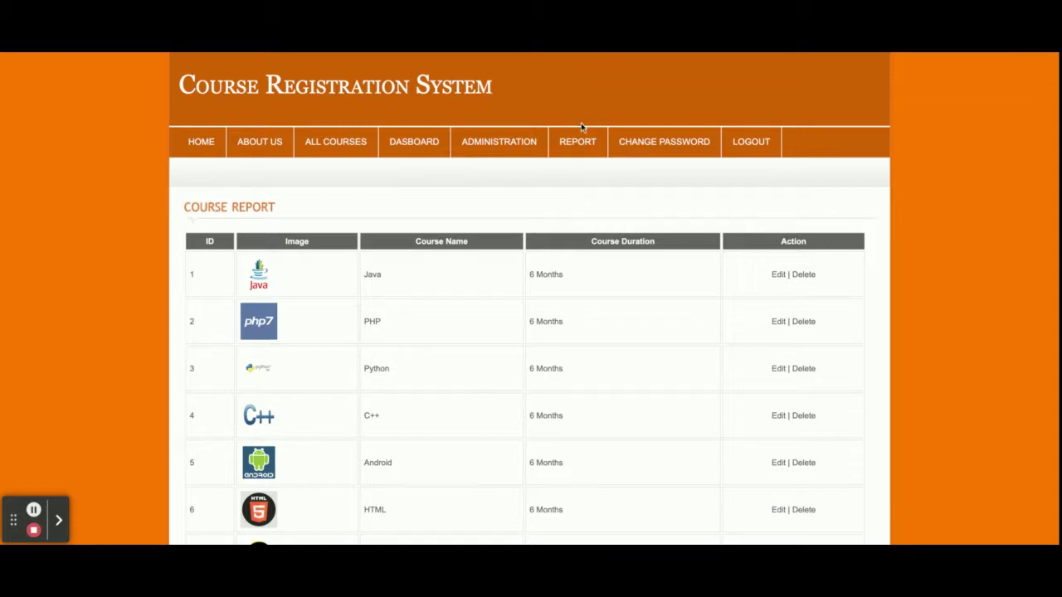
pyautogui.click(573, 170)
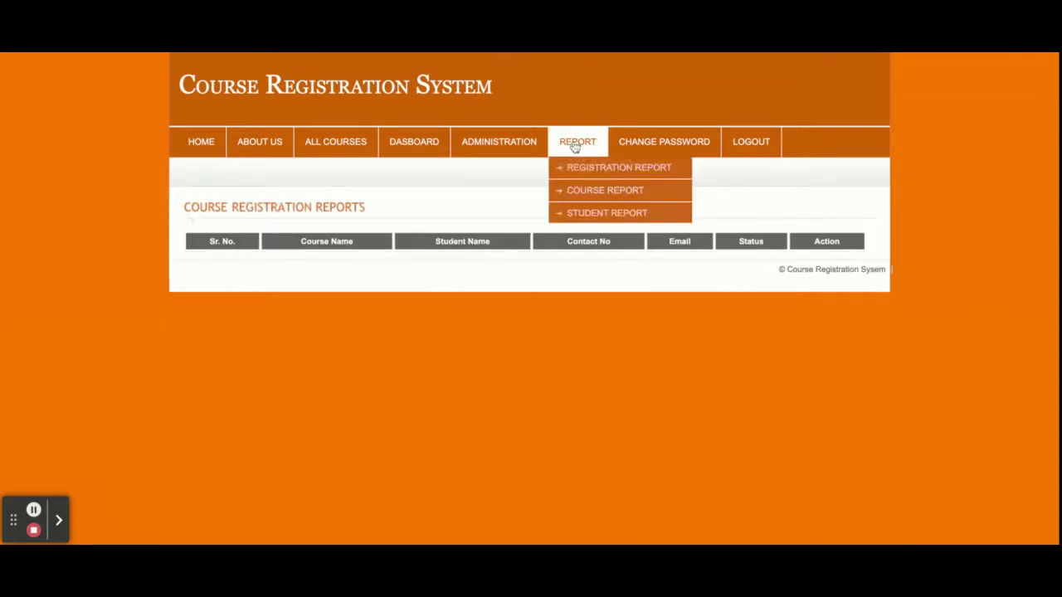
pyautogui.click(574, 191)
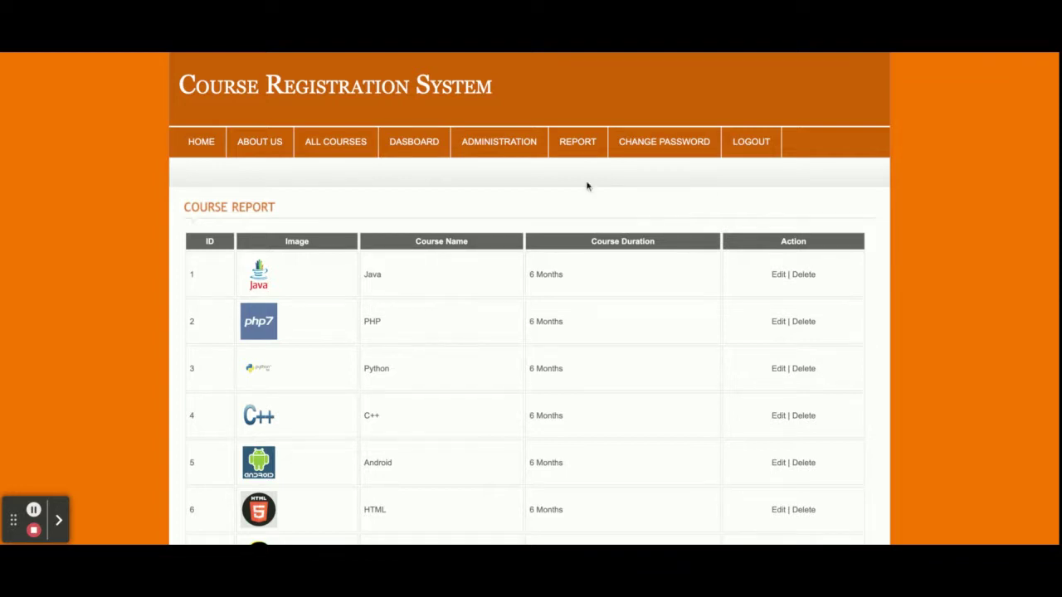
# Step: Edit the Java course in row 1 and resubmit its details
pyautogui.click(778, 282)
pyautogui.click(778, 281)
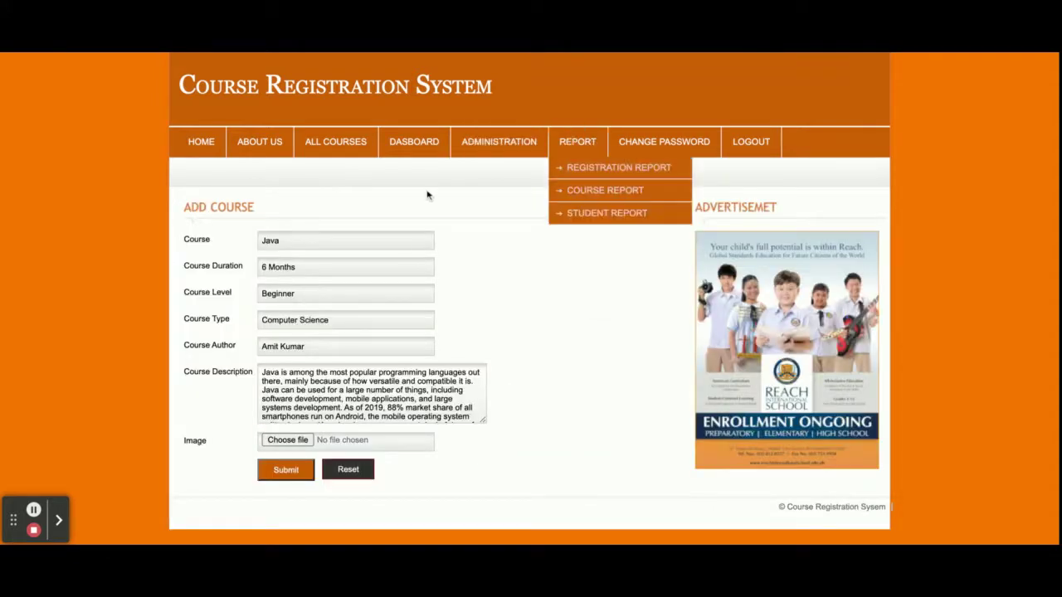
pyautogui.click(267, 473)
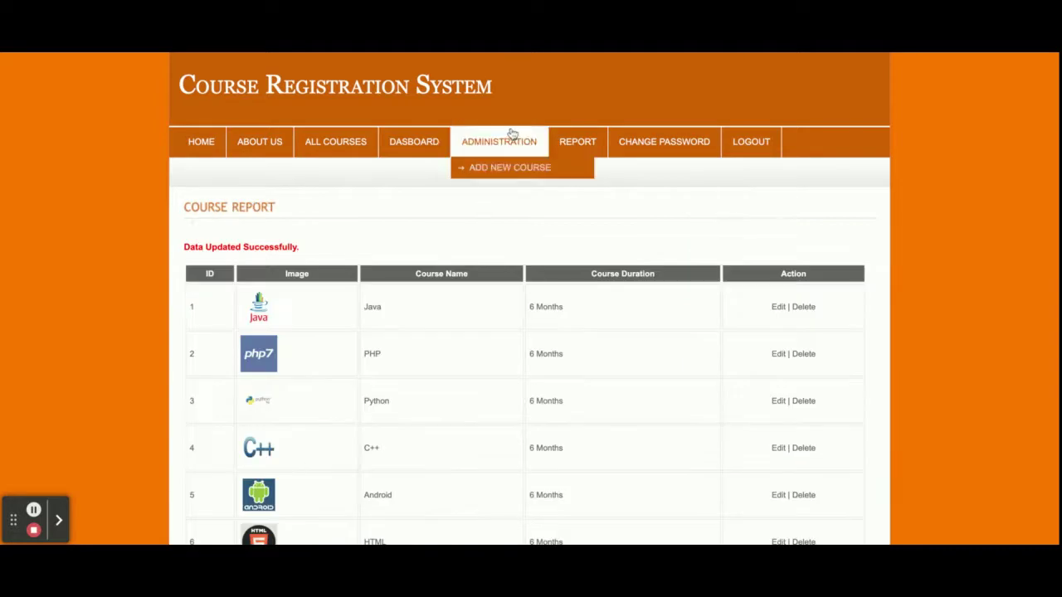
# Step: Review the Student Report, then bring up the Change Password form
pyautogui.moveTo(578, 142)
pyautogui.click(592, 217)
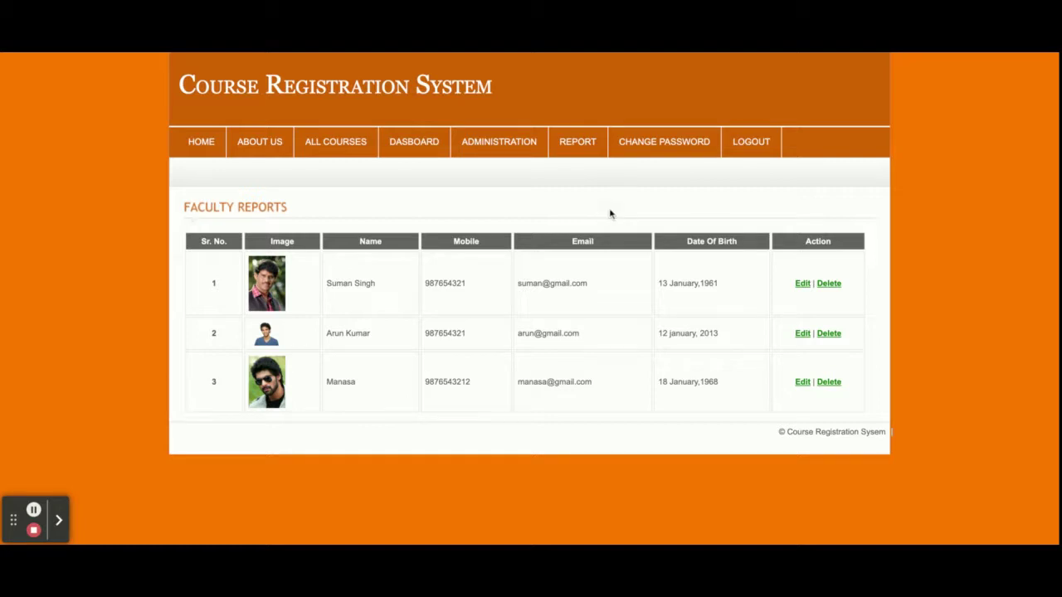
pyautogui.click(646, 146)
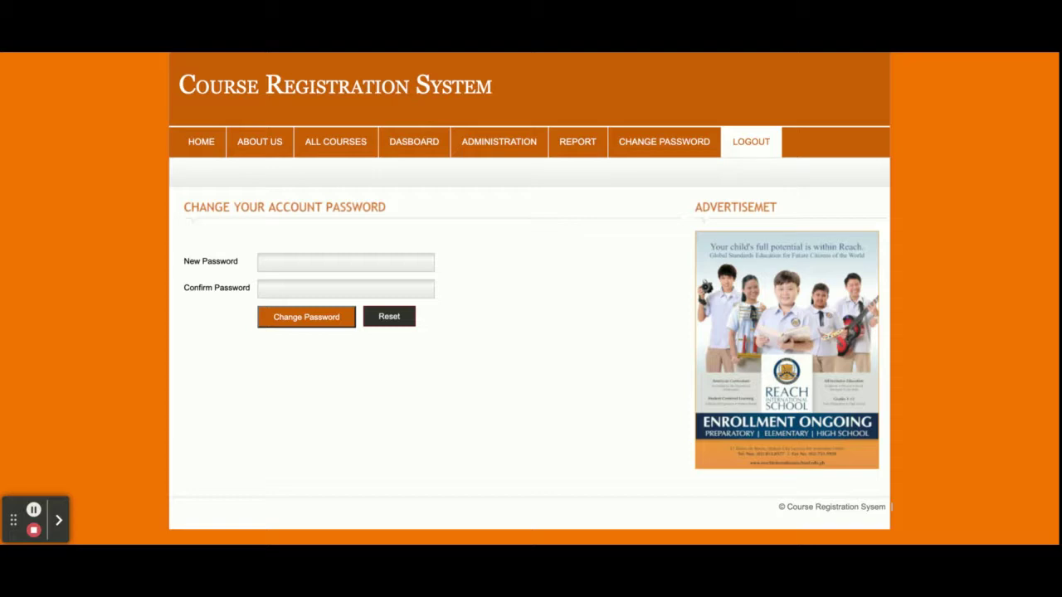
# Step: Log out of the admin account and sign in with username 'student'
pyautogui.click(753, 141)
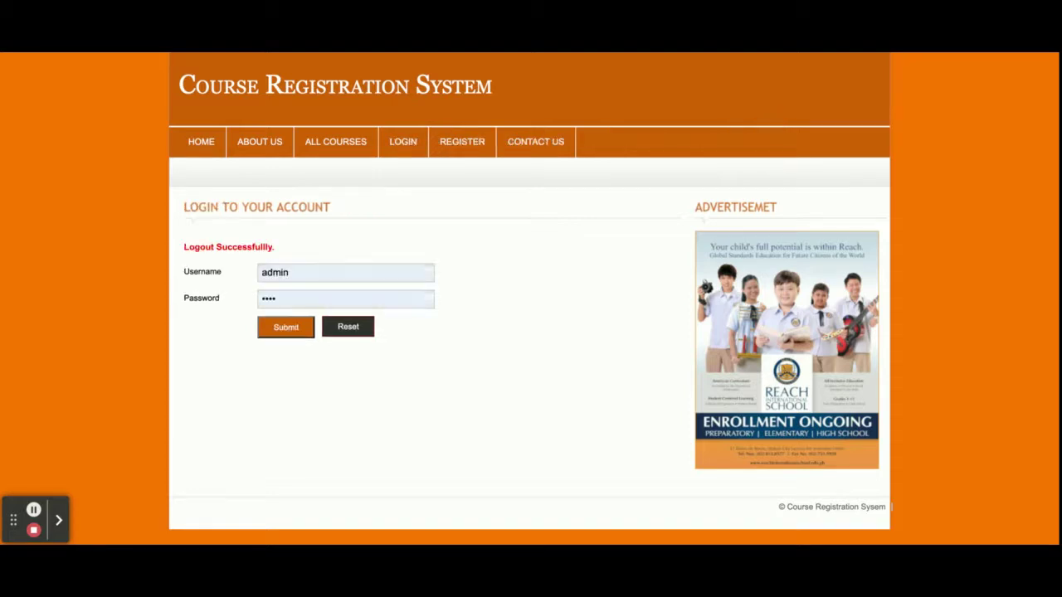
pyautogui.click(406, 143)
pyautogui.doubleClick(306, 262)
pyautogui.write('student')
pyautogui.press('Return')
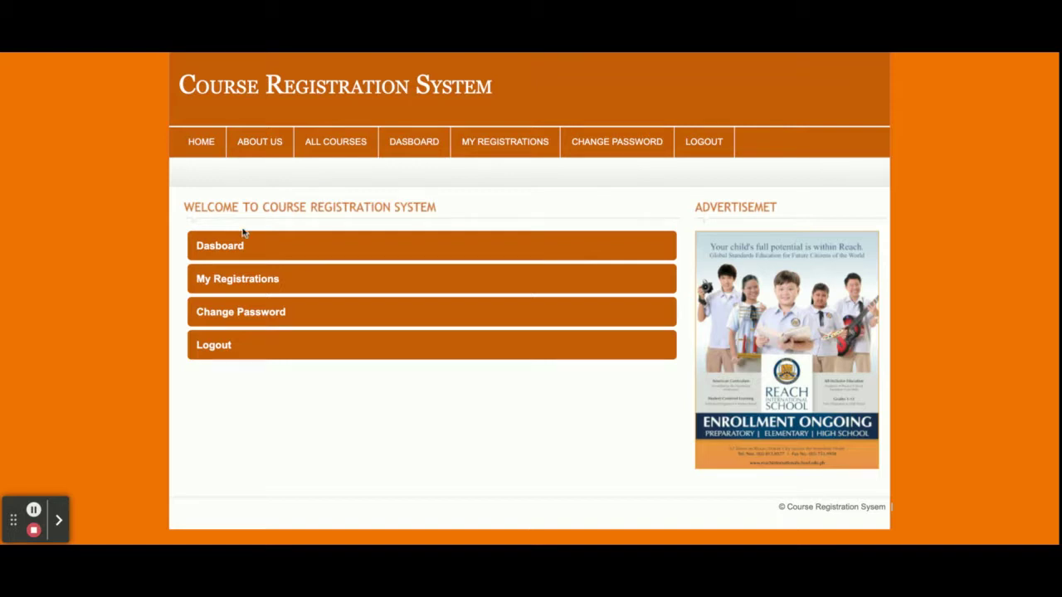
pyautogui.click(342, 143)
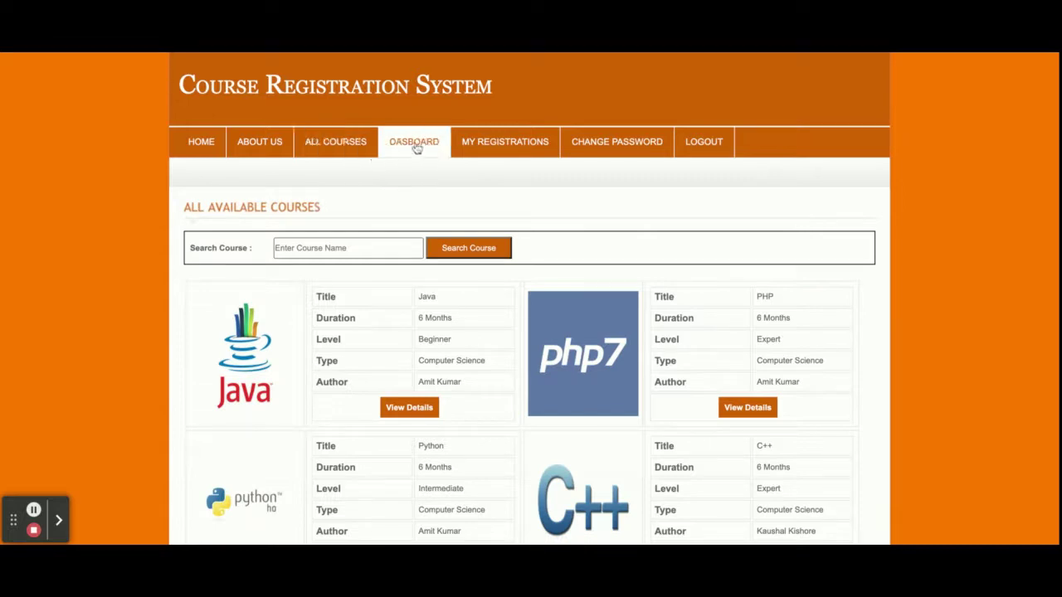
pyautogui.click(459, 145)
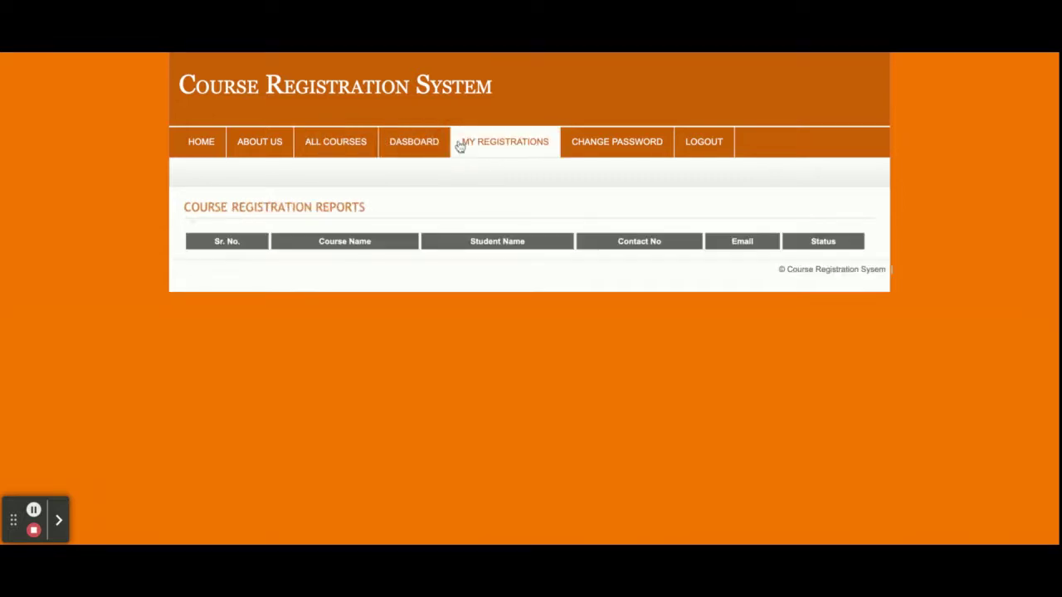
pyautogui.click(622, 146)
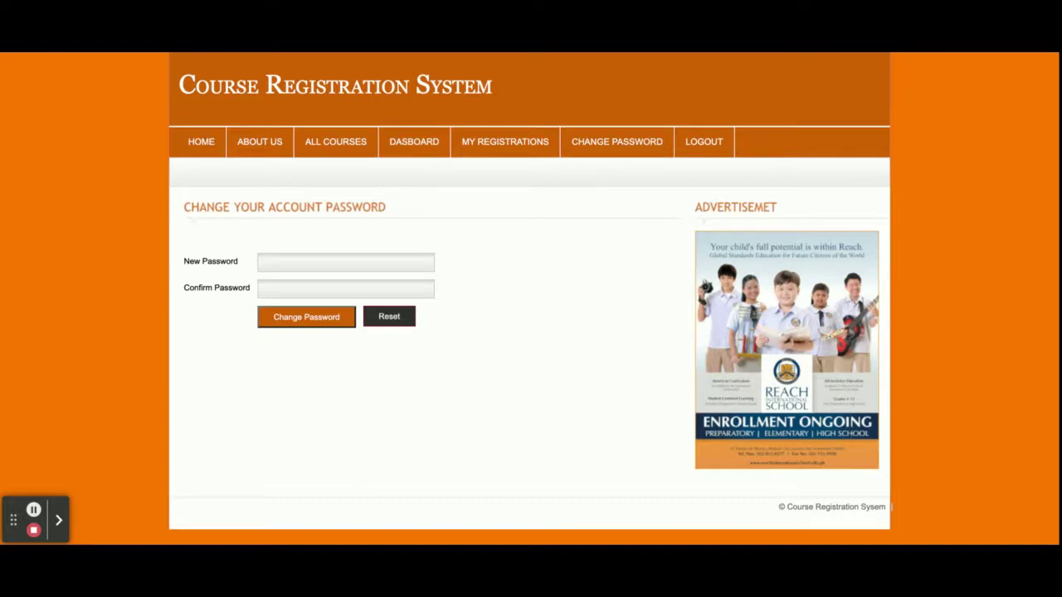
pyautogui.click(412, 147)
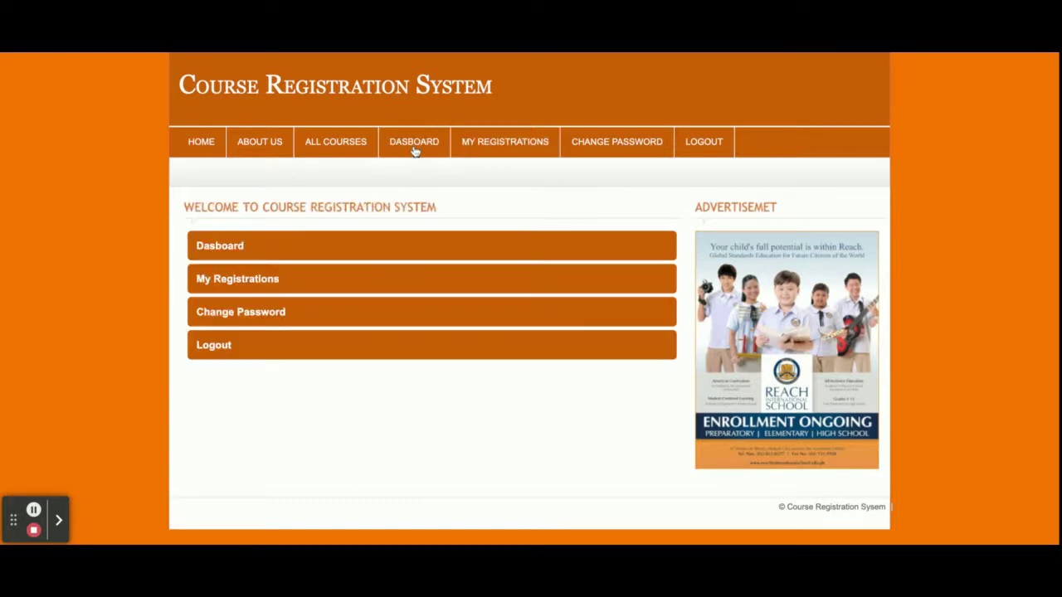
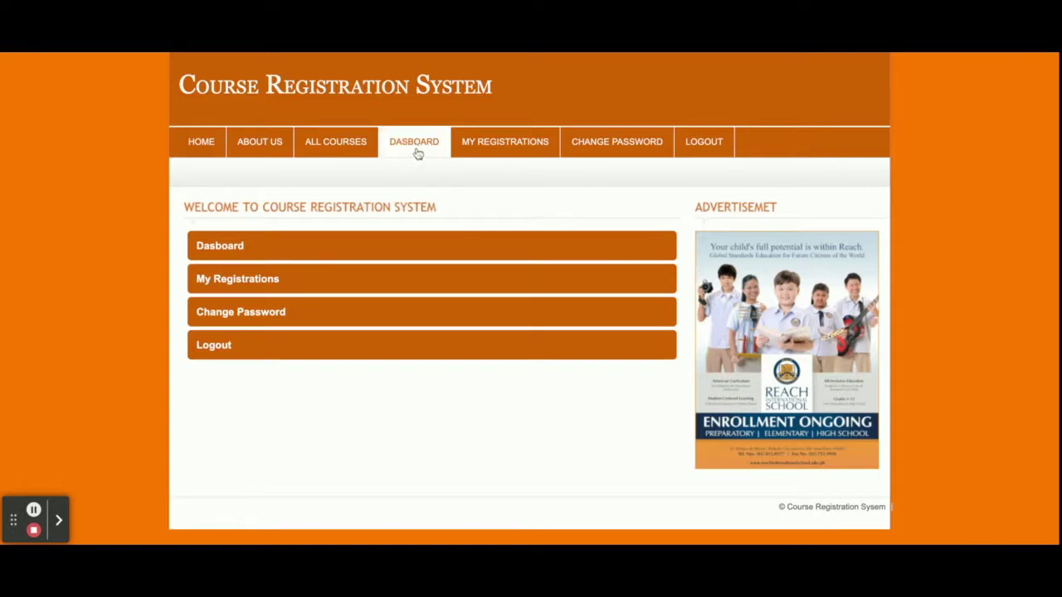
# Step: Open the Python course from All Courses and start registering for it
pyautogui.click(343, 146)
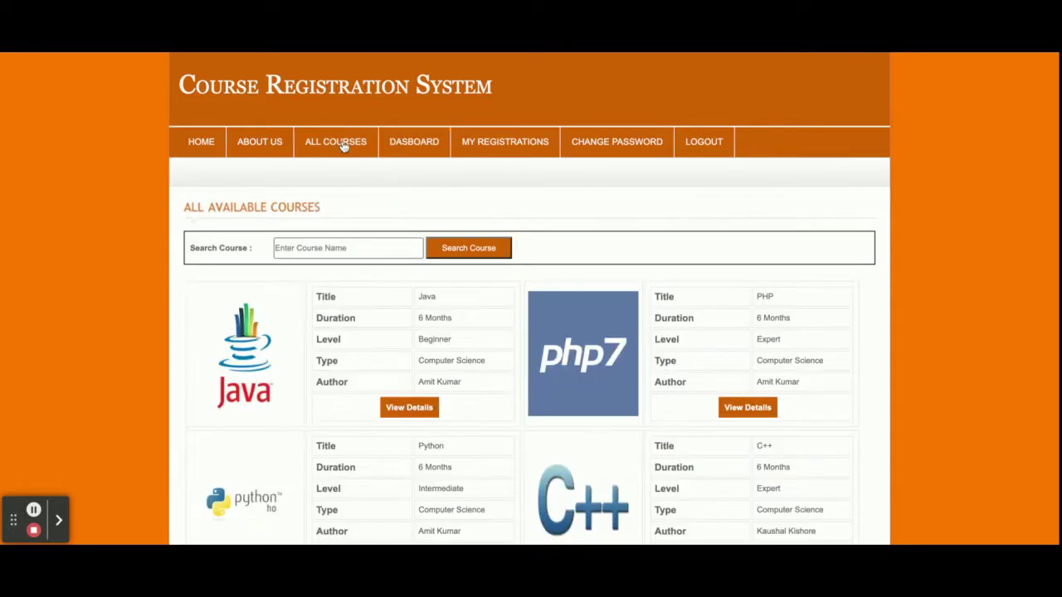
pyautogui.scroll(-2, 478, 369)
pyautogui.click(406, 400)
pyautogui.click(421, 387)
# Step: Pick 31 March 2021 as the start date, enter requirements 'I want to learn python', and submit
pyautogui.click(344, 421)
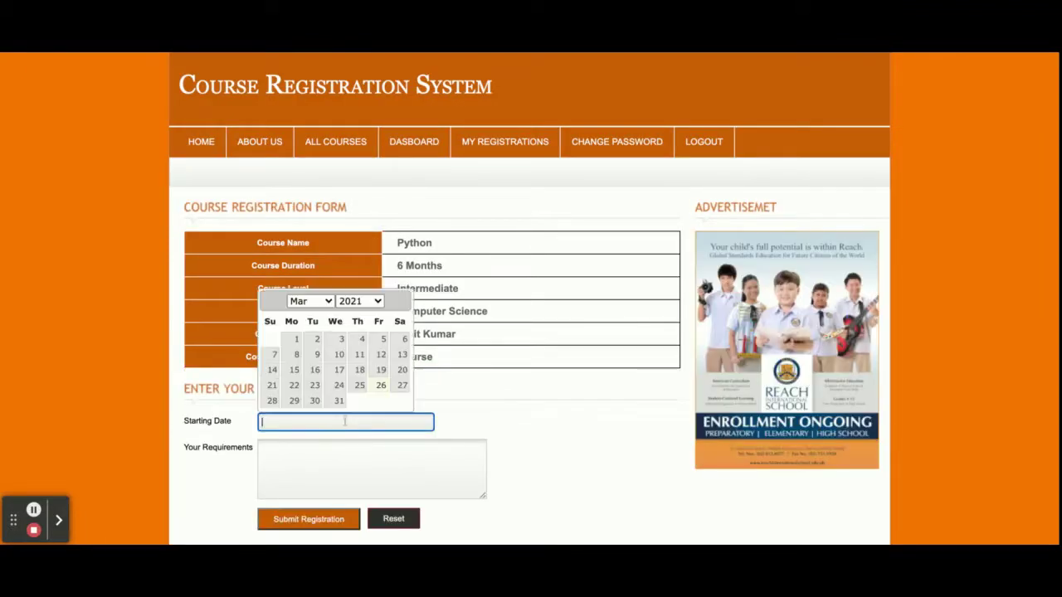
pyautogui.click(340, 402)
pyautogui.click(328, 490)
pyautogui.write('I want')
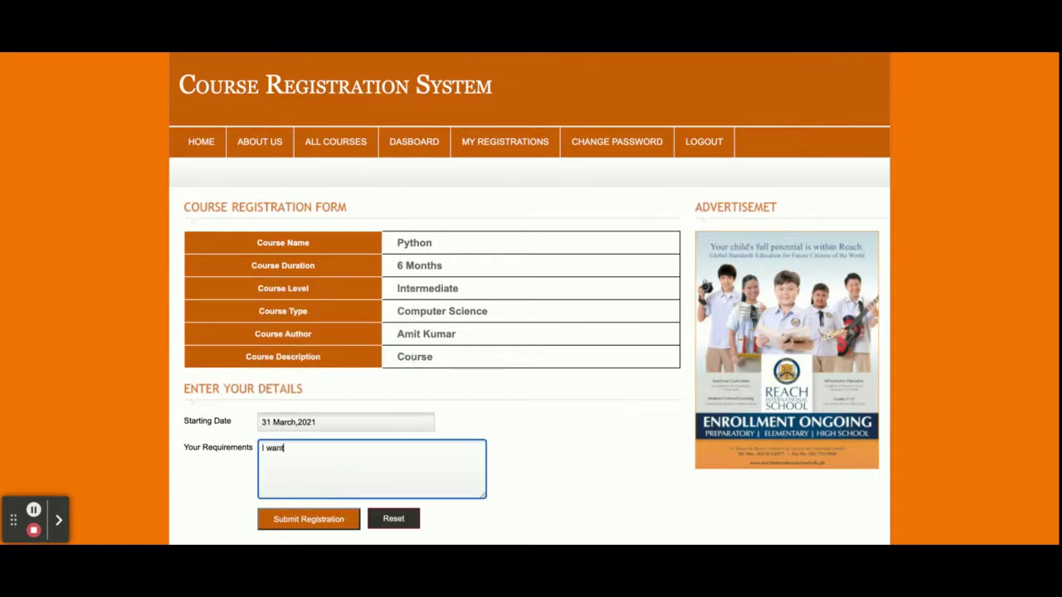
pyautogui.write(' to learn python')
pyautogui.click(297, 524)
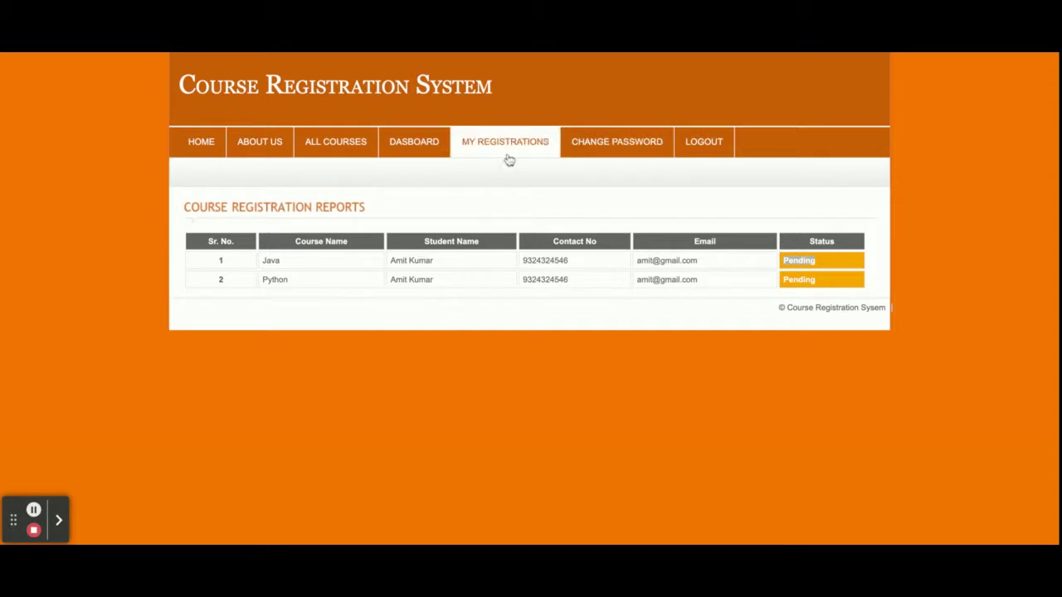
# Step: Log out of the student account and log back in as admin
pyautogui.click(697, 148)
pyautogui.click(338, 272)
pyautogui.hotkey('ctrl', 'a')
pyautogui.write('ad')
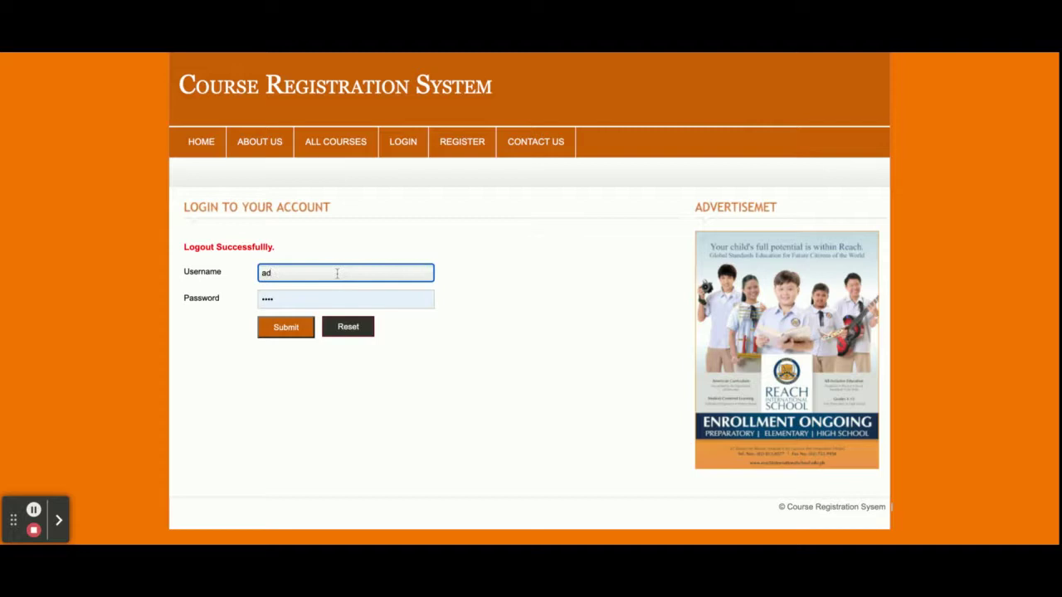
pyautogui.write('min')
pyautogui.press('Return')
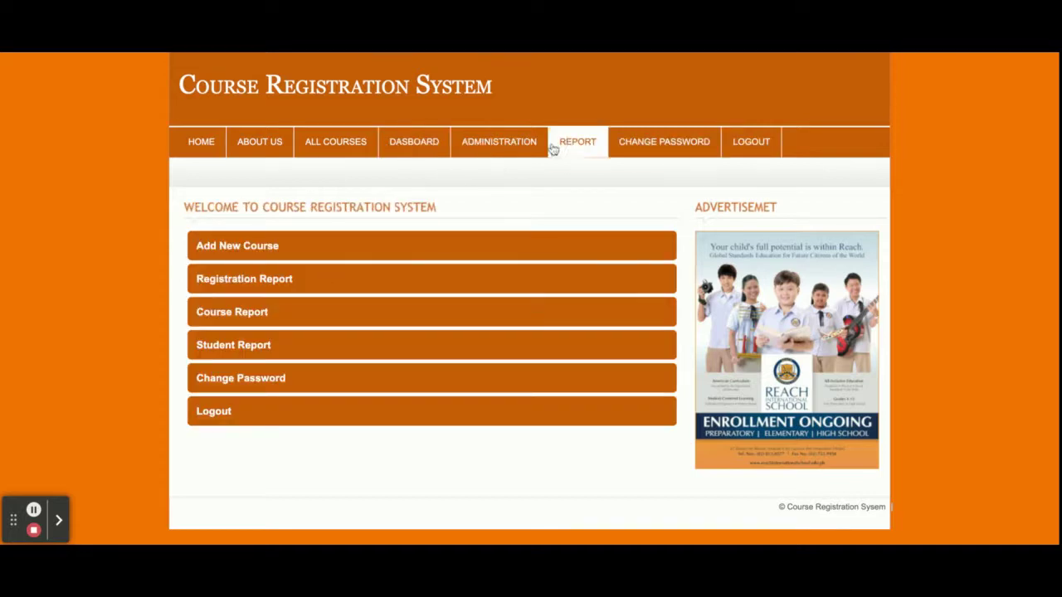
# Step: In the Registration Report, set the Java registration status to Approved
pyautogui.moveTo(556, 147)
pyautogui.click(594, 180)
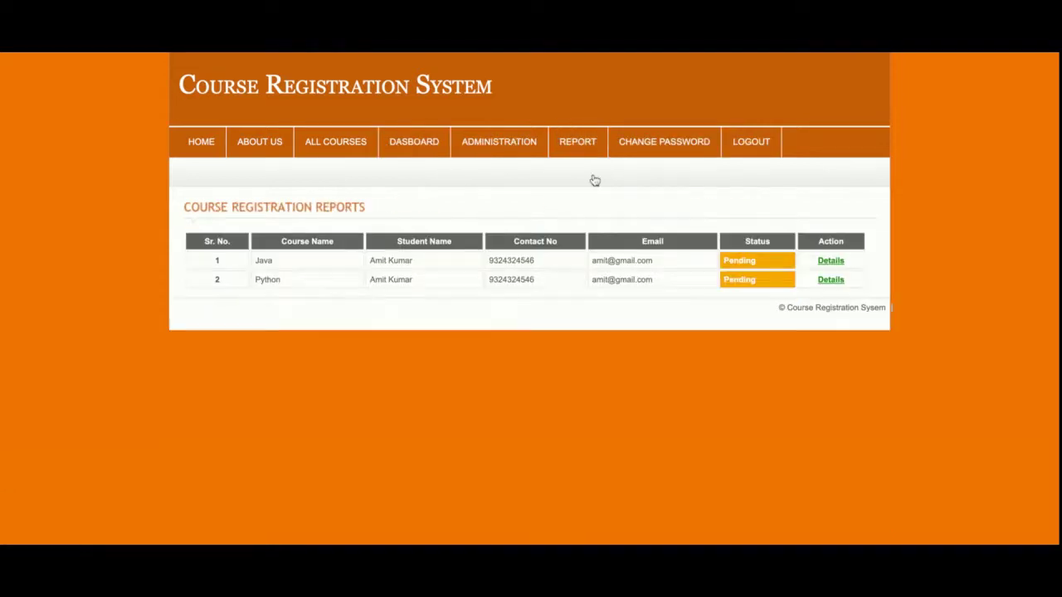
pyautogui.click(830, 260)
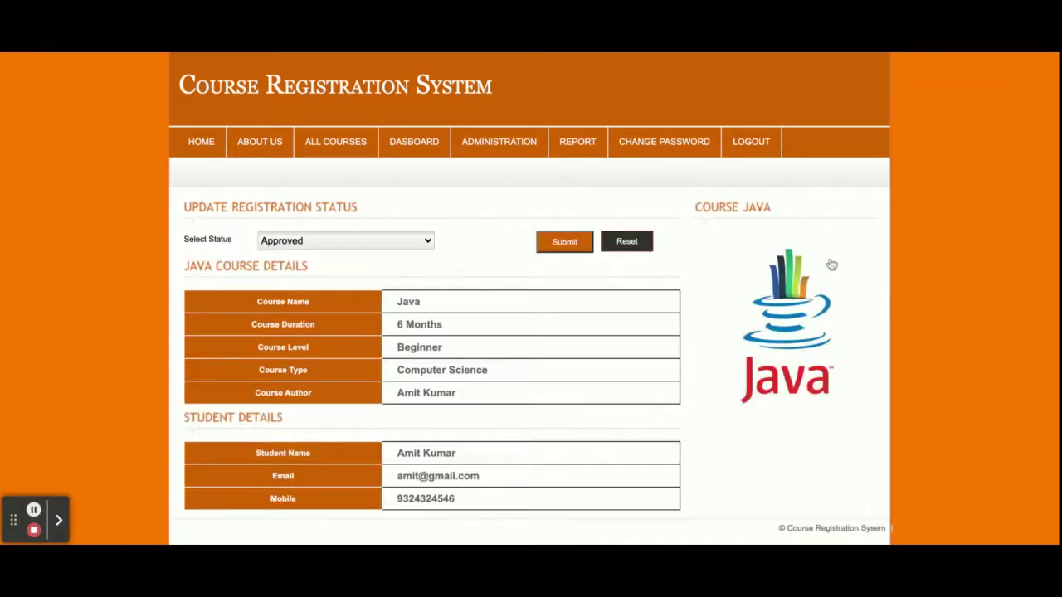
pyautogui.click(400, 241)
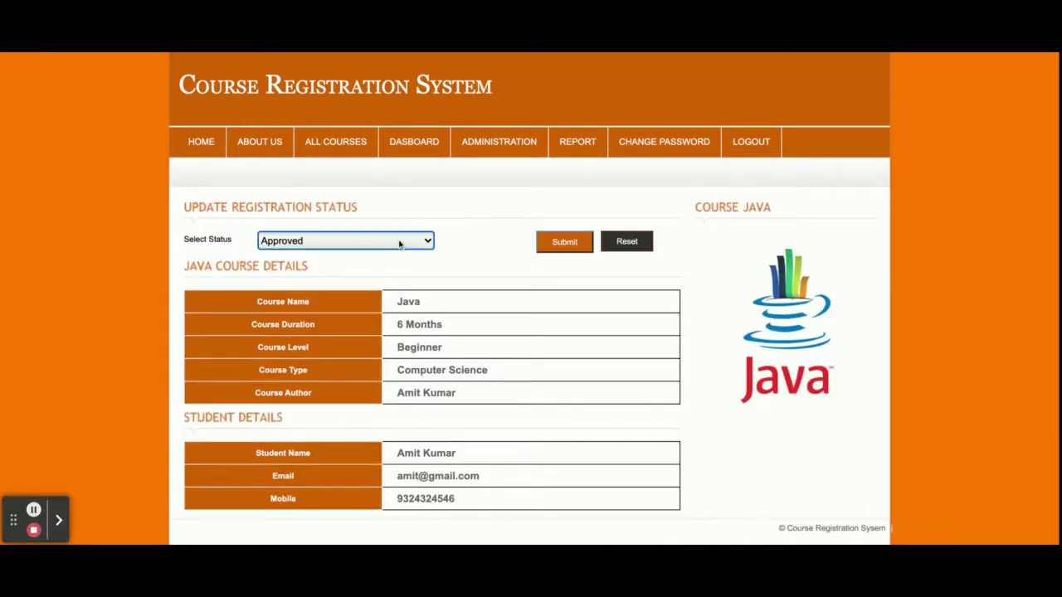
pyautogui.click(588, 242)
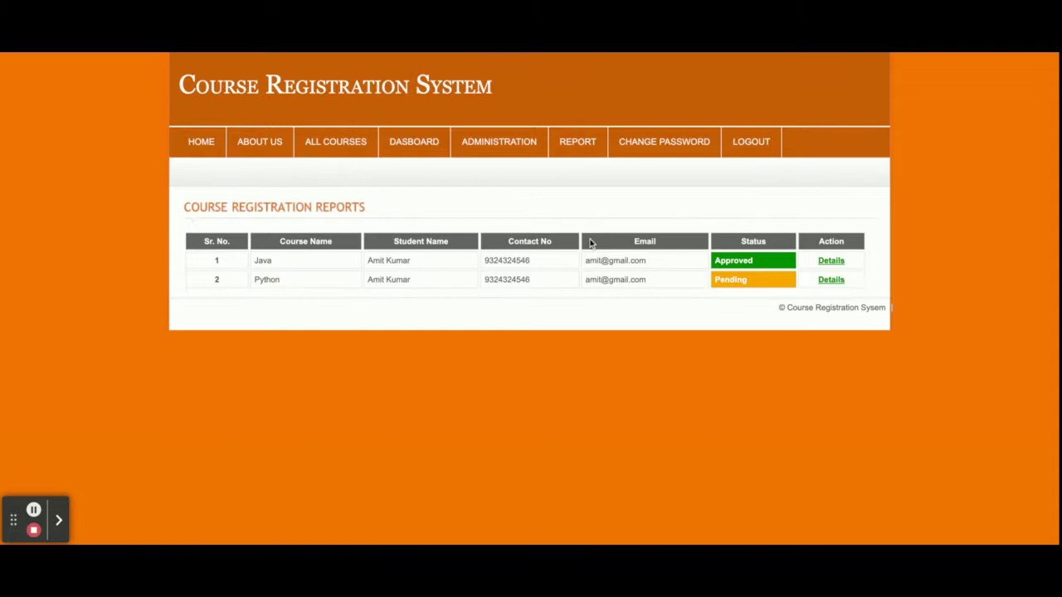
# Step: Set the Python registration status to Rejected, then log out and return to the home page
pyautogui.doubleClick(743, 261)
pyautogui.click(831, 280)
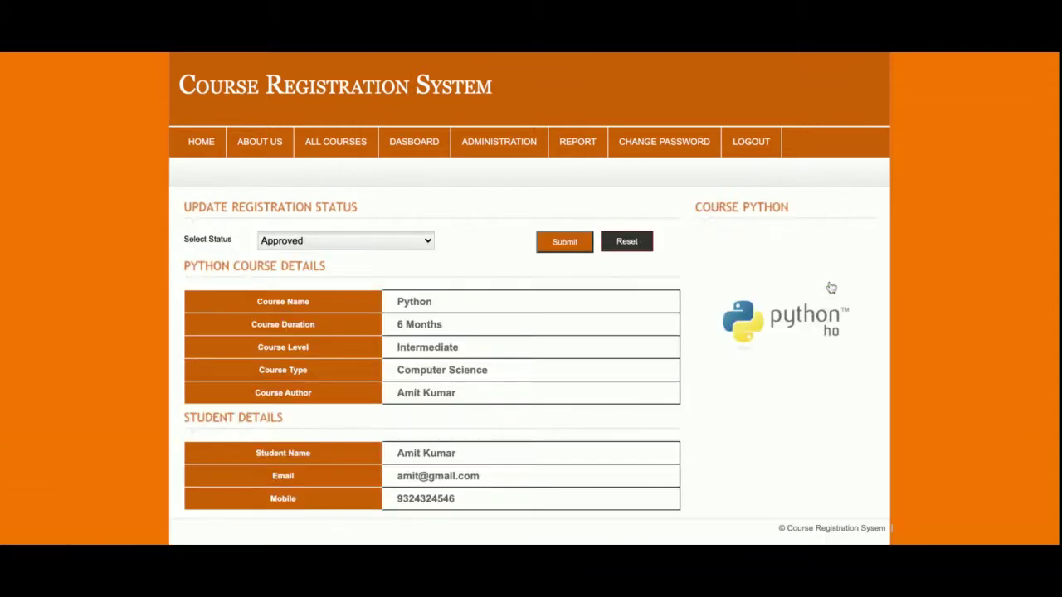
pyautogui.click(323, 244)
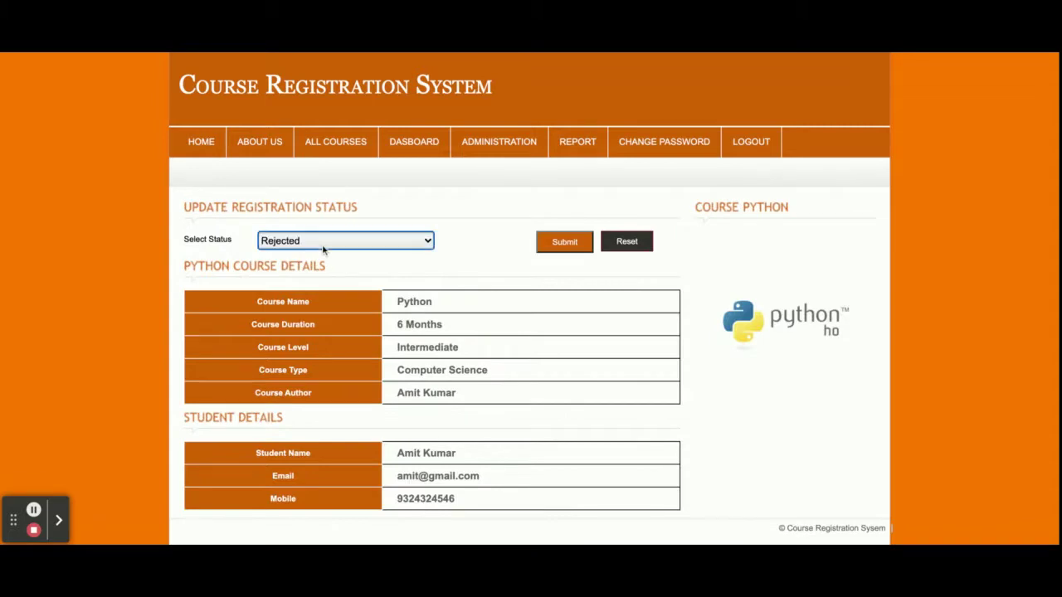
pyautogui.click(567, 246)
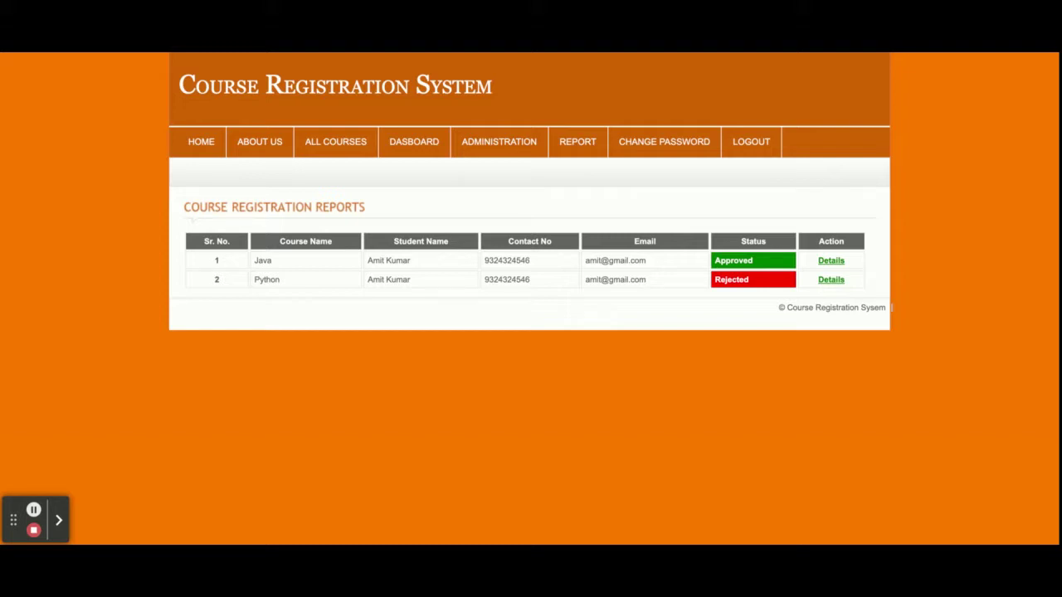
pyautogui.click(752, 139)
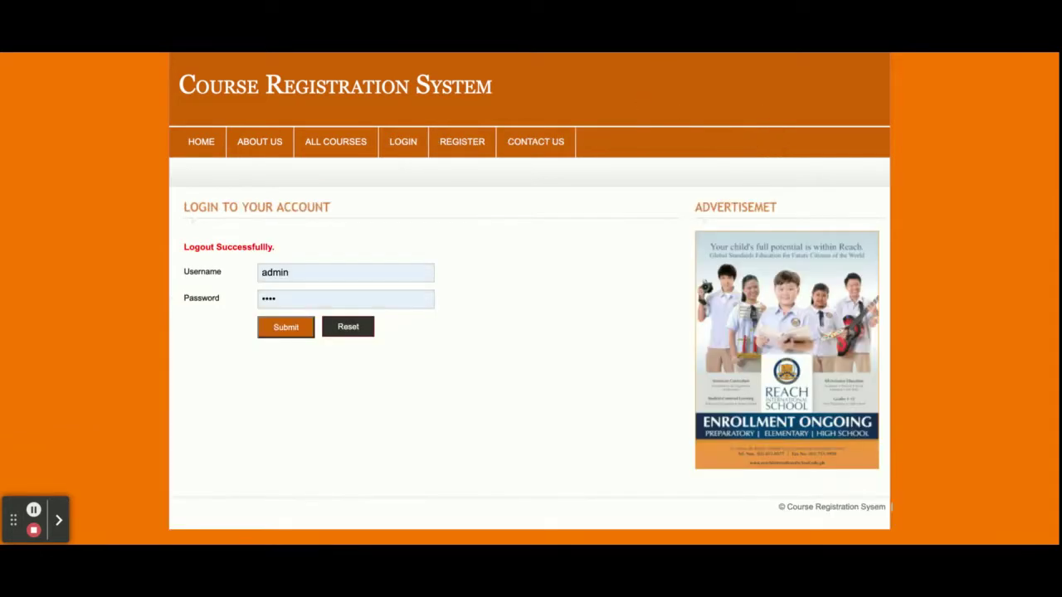
pyautogui.click(190, 144)
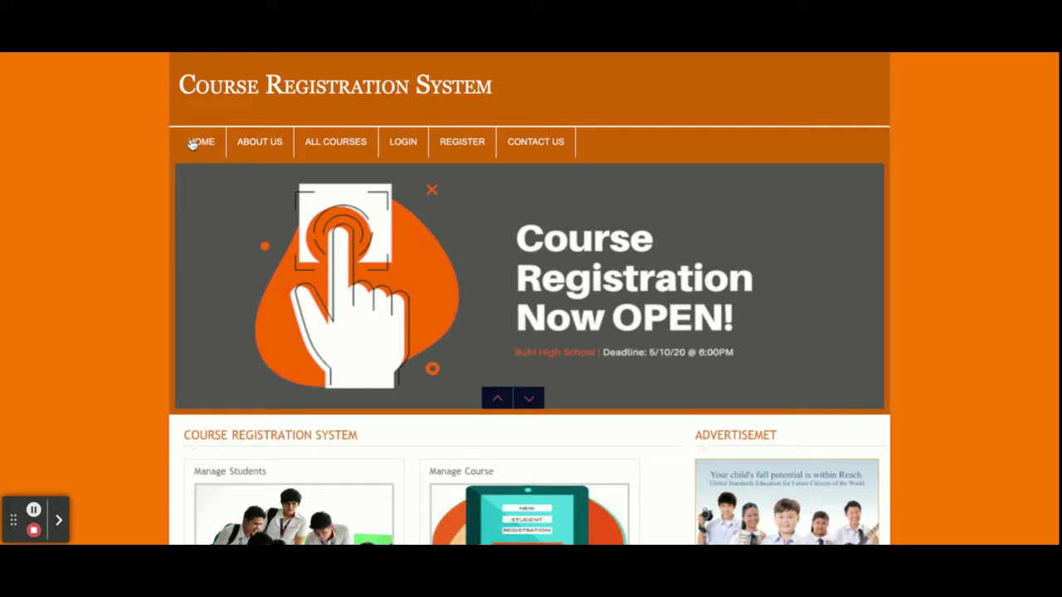